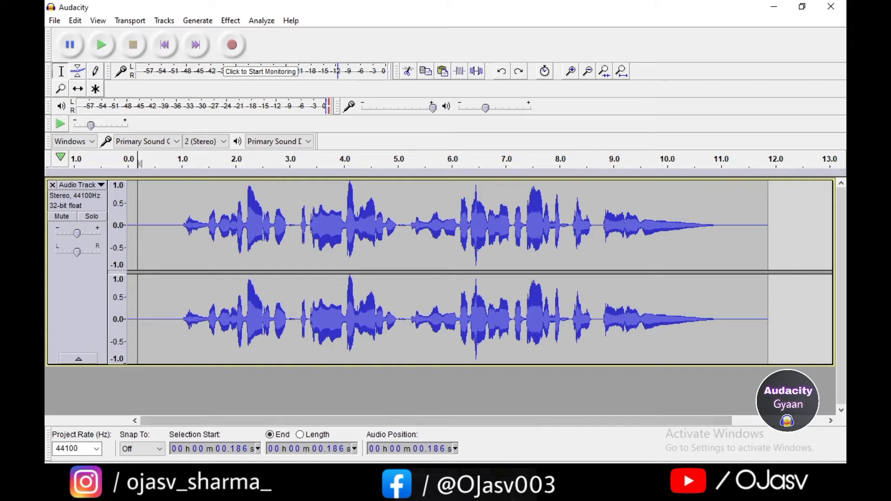
pyautogui.click(170, 225)
pyautogui.click(164, 228)
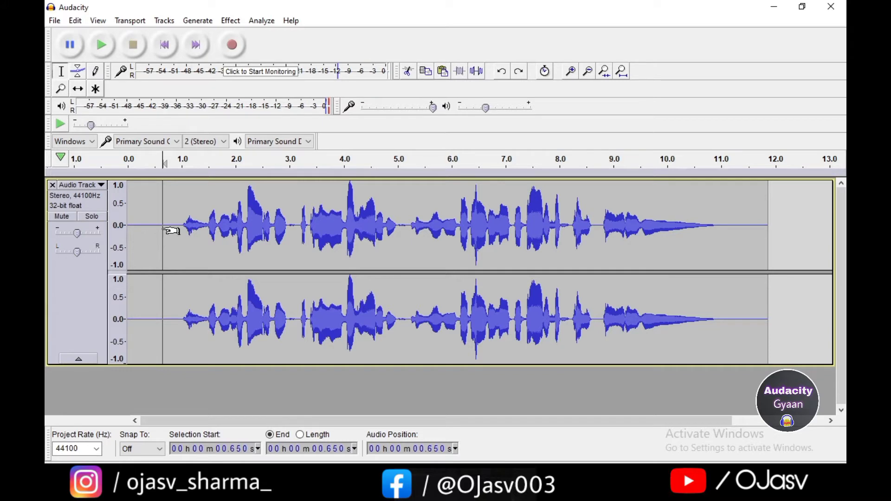
pyautogui.moveTo(164, 231); pyautogui.dragTo(154, 232)
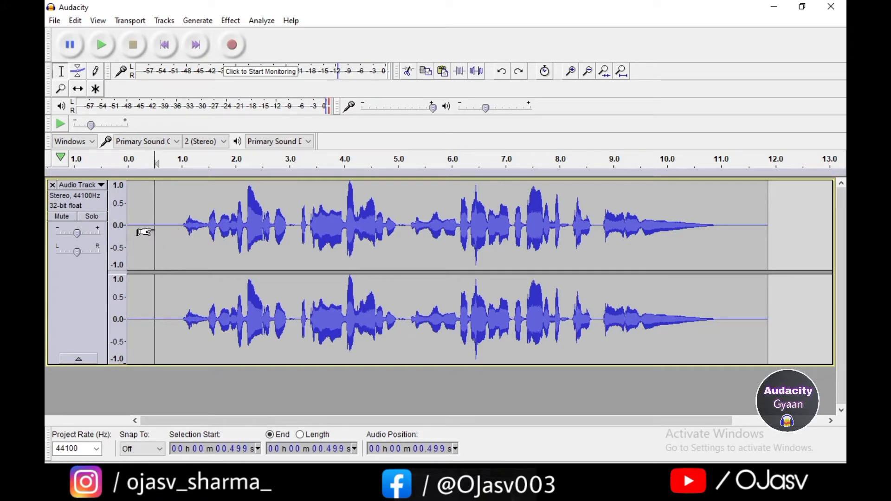
pyautogui.click(183, 227)
pyautogui.click(167, 226)
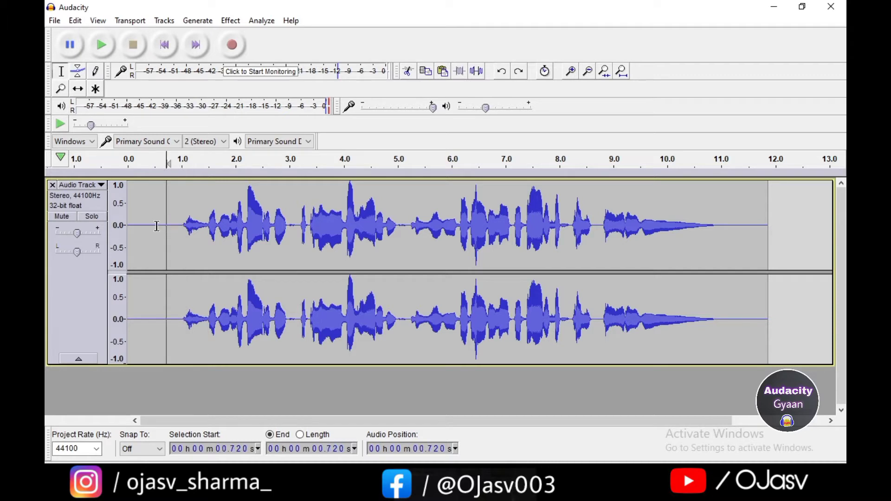
pyautogui.click(154, 227)
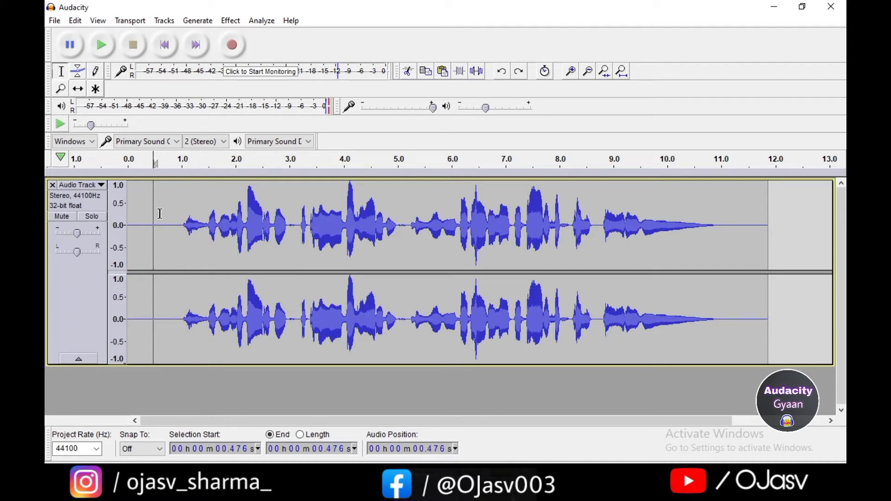
pyautogui.click(182, 223)
pyautogui.click(147, 227)
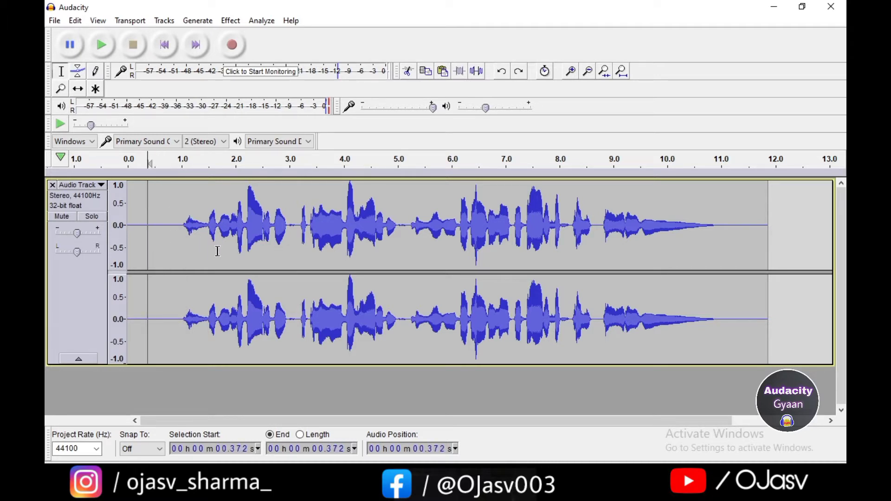
# - Play back the voice track from about 0.67 s, before the speech begins, and stop playback after listening
pyautogui.click(169, 214)
pyautogui.click(165, 213)
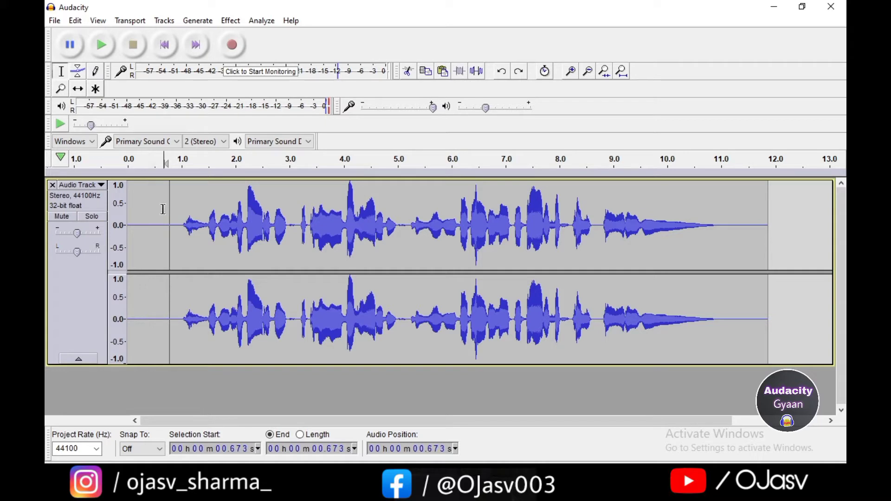
pyautogui.click(107, 48)
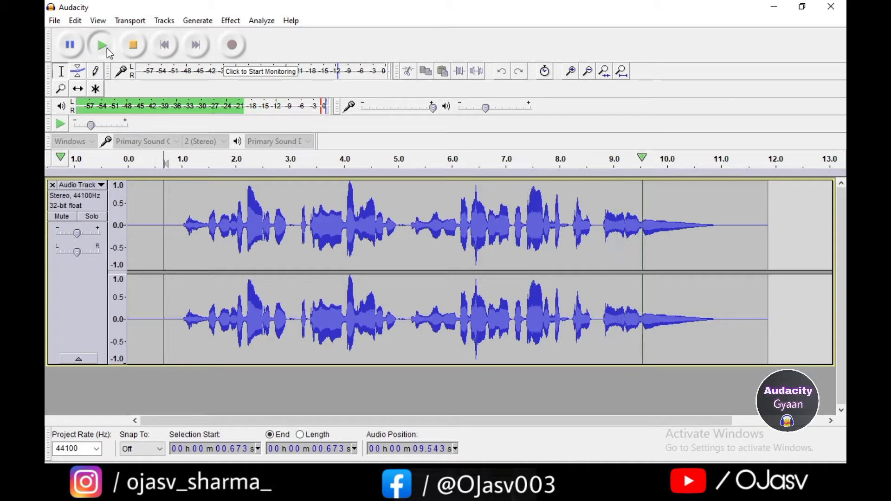
pyautogui.click(136, 48)
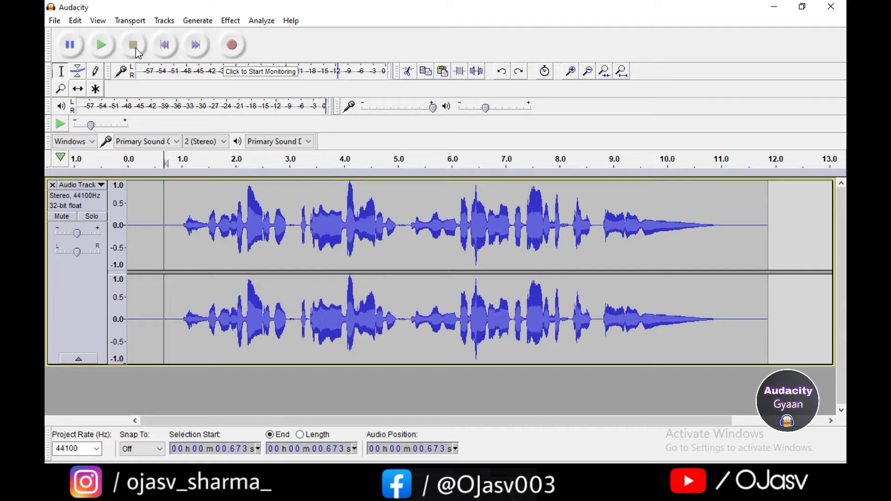
pyautogui.click(151, 221)
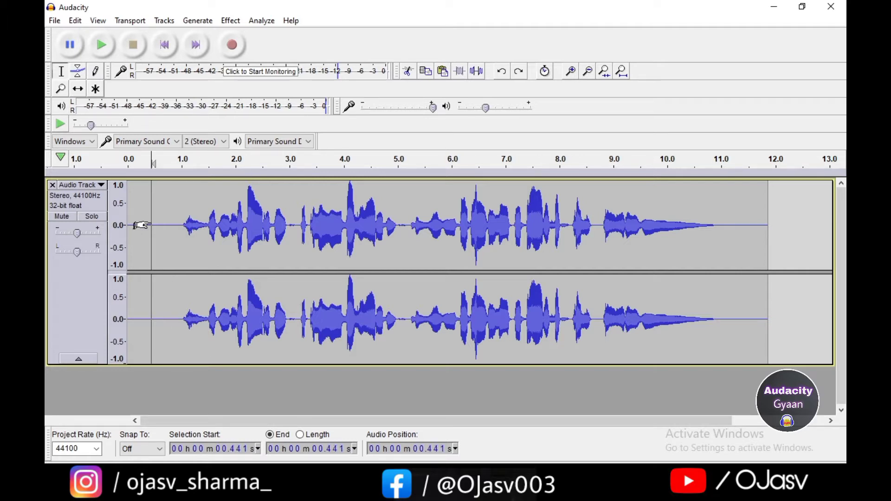
pyautogui.click(174, 232)
pyautogui.click(160, 225)
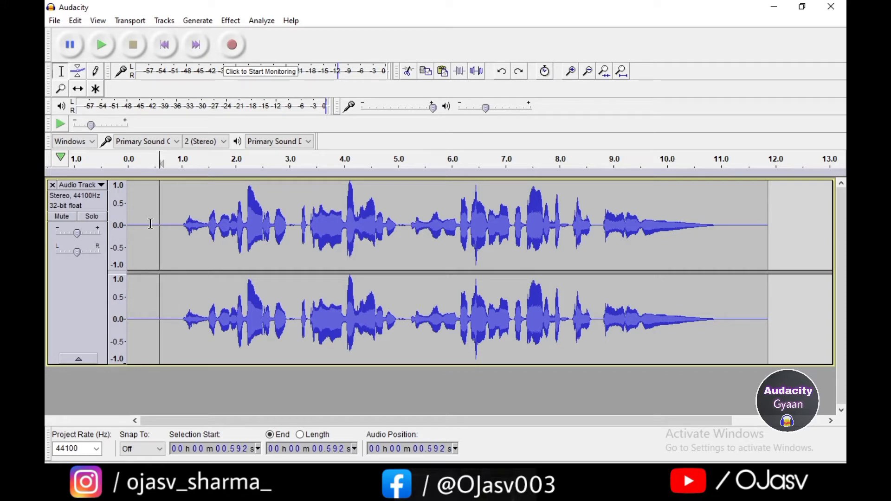
pyautogui.click(150, 223)
pyautogui.click(172, 228)
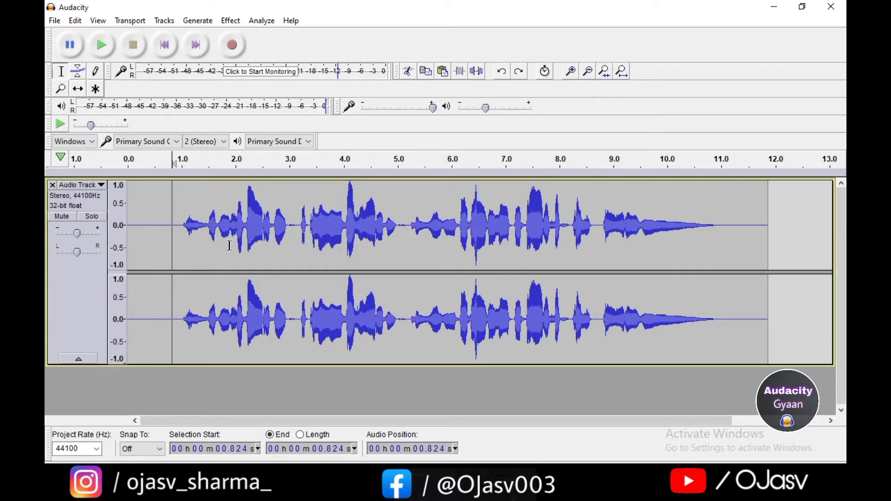
pyautogui.click(150, 220)
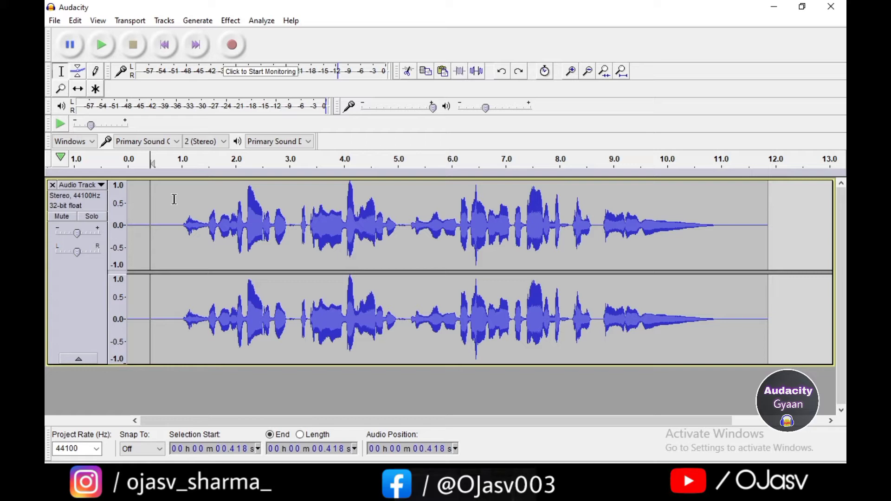
pyautogui.click(180, 245)
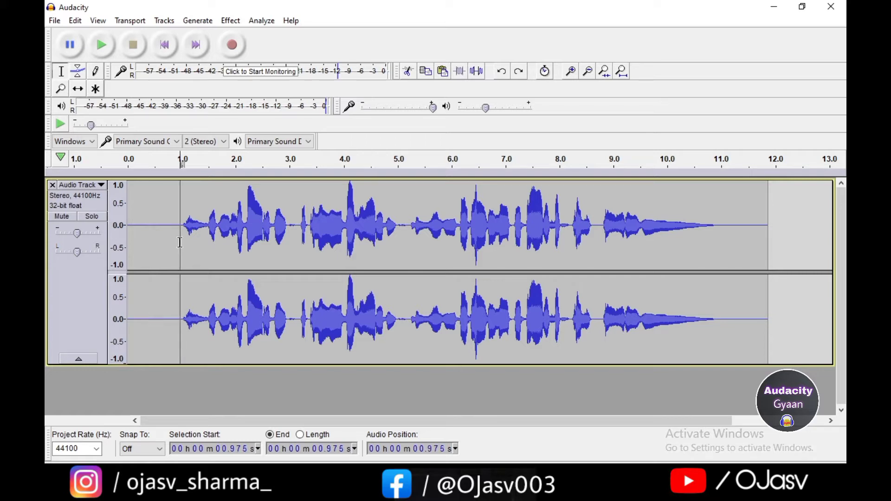
pyautogui.click(159, 235)
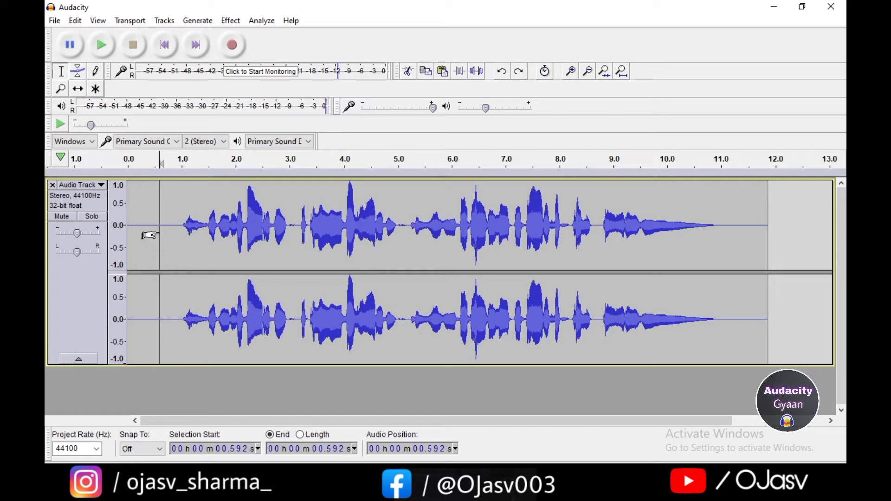
pyautogui.click(173, 234)
pyautogui.click(153, 229)
pyautogui.click(147, 230)
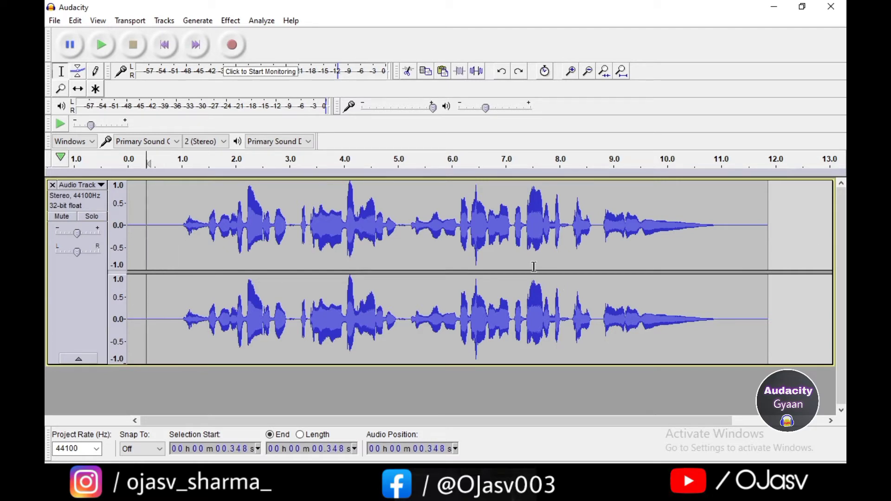
# - Apply Equalization to the entire track using the Bass Boost curve, with its 100 Hz point raised to about 11 dB
pyautogui.hotkey('ctrl', 'a')
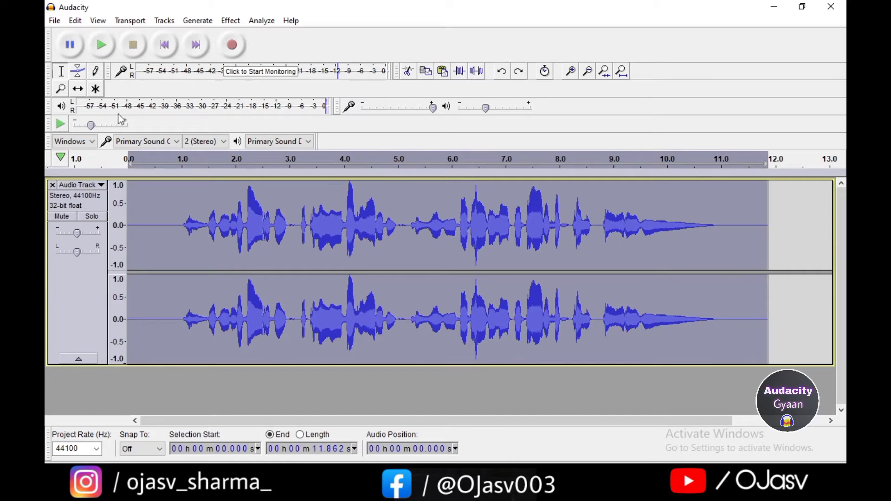
pyautogui.click(232, 21)
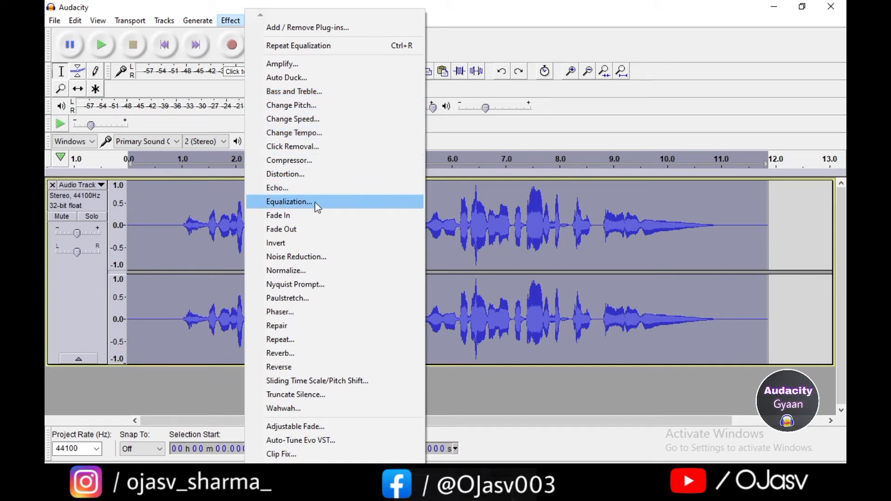
pyautogui.click(289, 202)
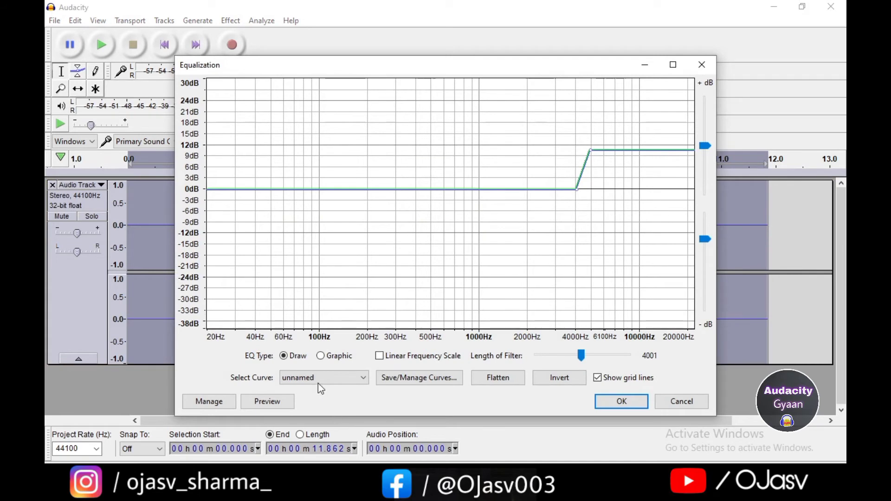
pyautogui.click(319, 385)
pyautogui.click(320, 409)
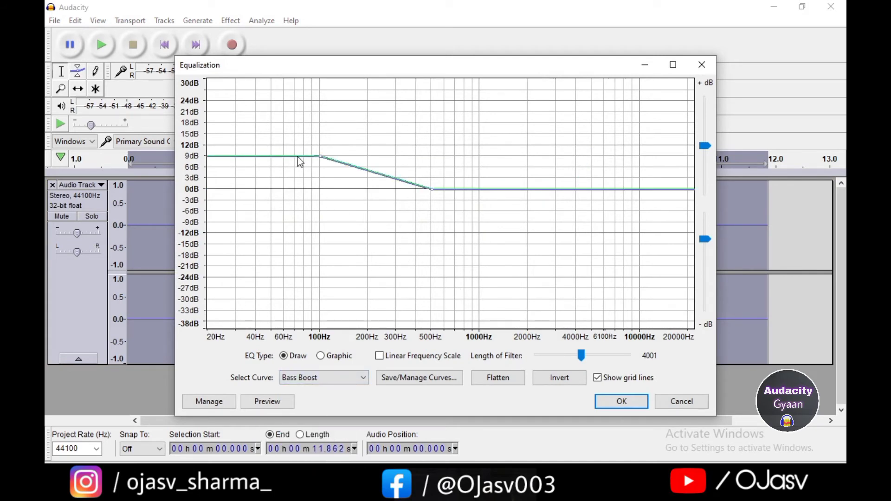
pyautogui.moveTo(319, 156); pyautogui.dragTo(319, 150)
pyautogui.moveTo(318, 151); pyautogui.dragTo(318, 149)
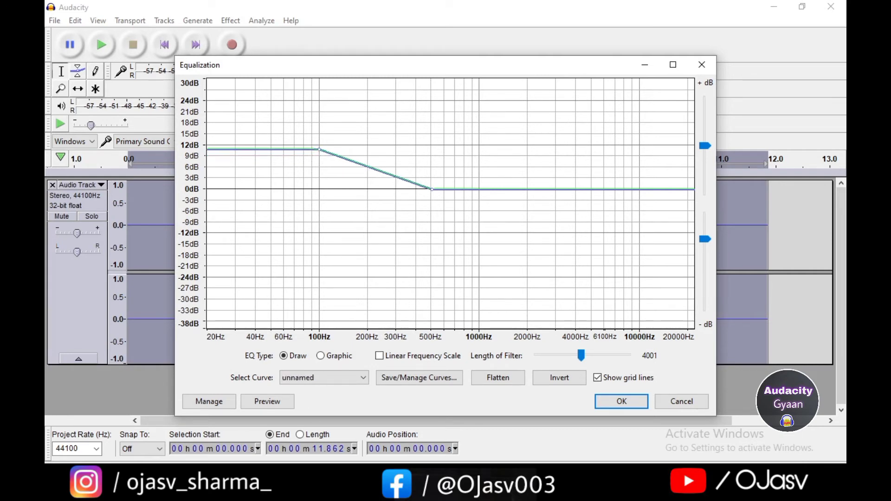
pyautogui.click(606, 402)
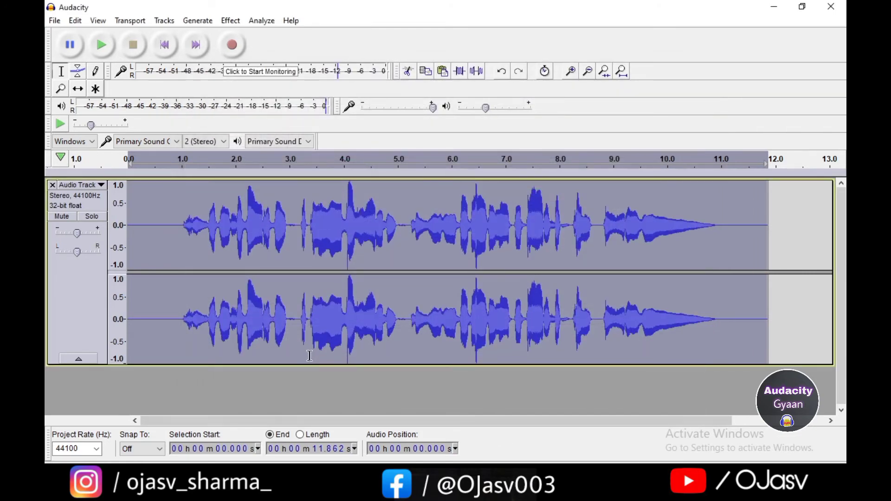
# - Listen to the bass-boosted track from about 0.79 s and stop playback
pyautogui.click(170, 200)
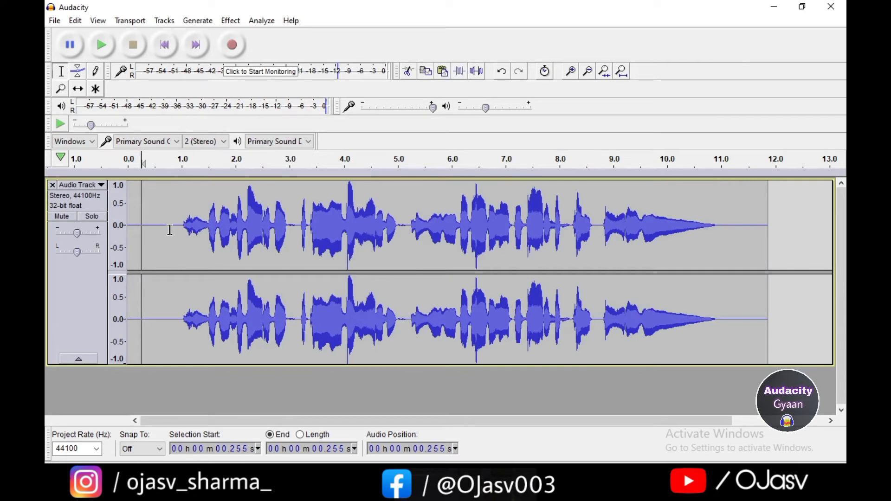
pyautogui.click(112, 52)
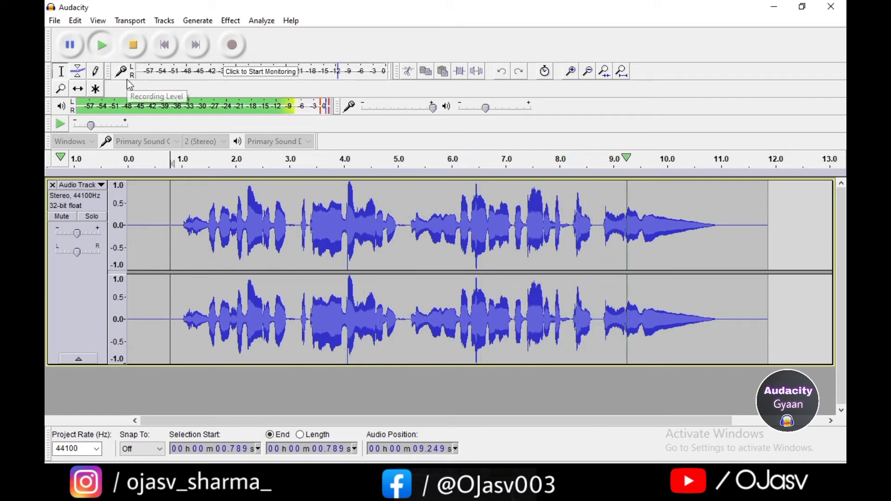
pyautogui.click(133, 49)
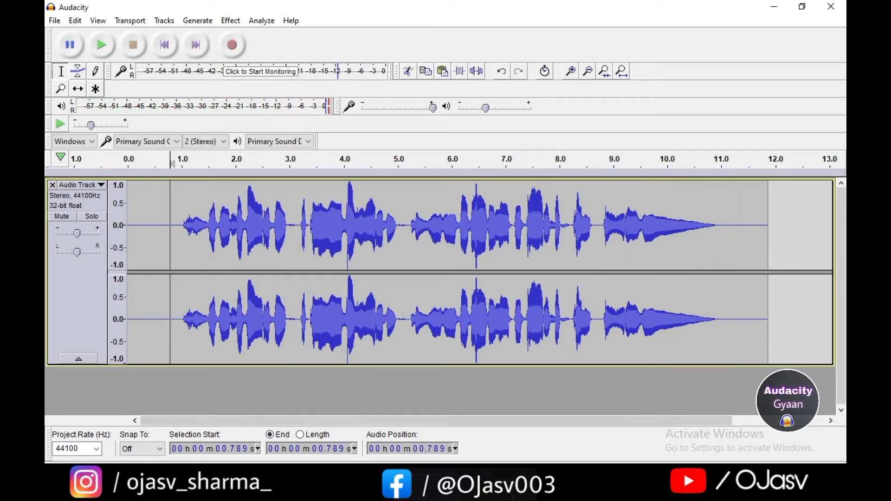
pyautogui.click(147, 231)
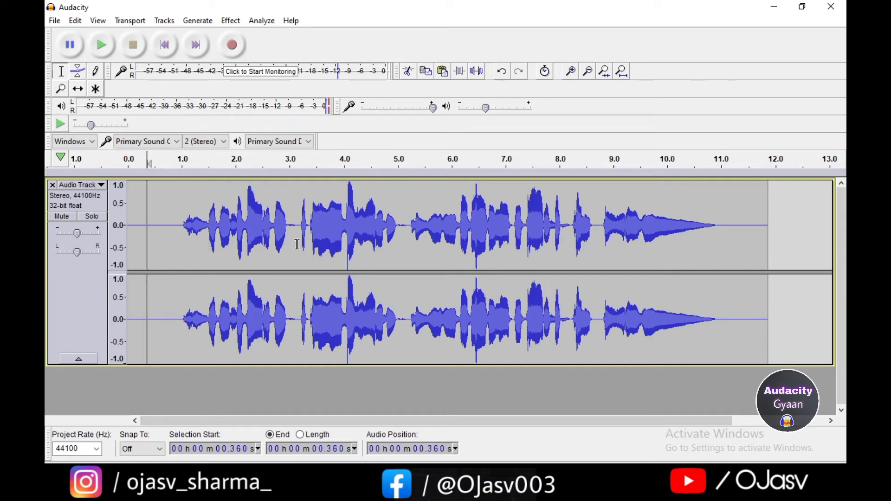
# - Apply Equalization to the entire track using the Treble Boost curve, with its point near 5000 Hz raised to about 11 dB
pyautogui.hotkey('ctrl', 'a')
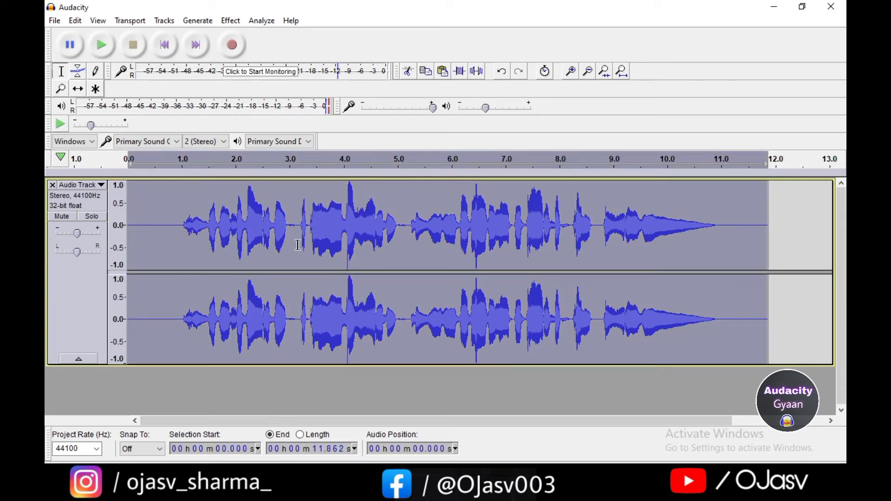
pyautogui.click(231, 21)
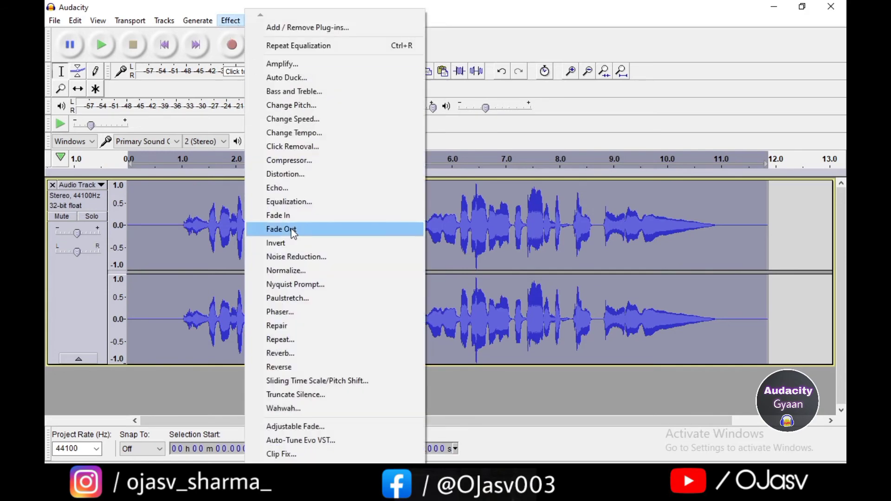
pyautogui.click(297, 201)
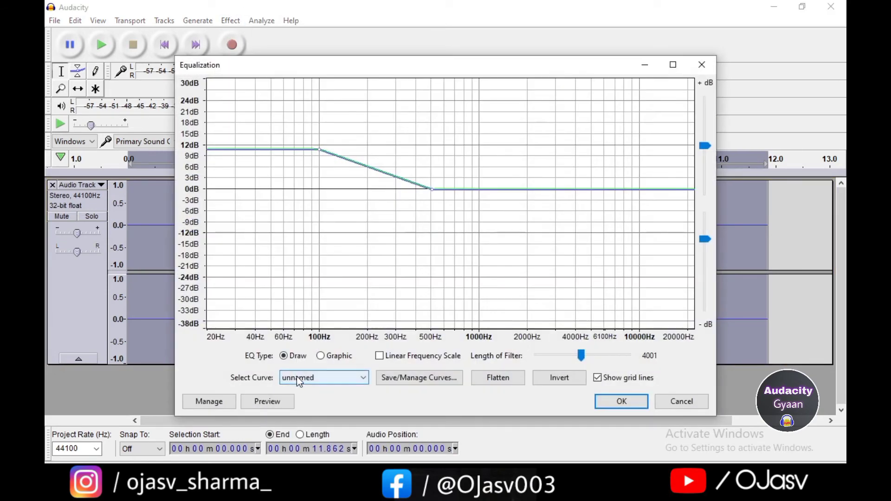
pyautogui.click(296, 377)
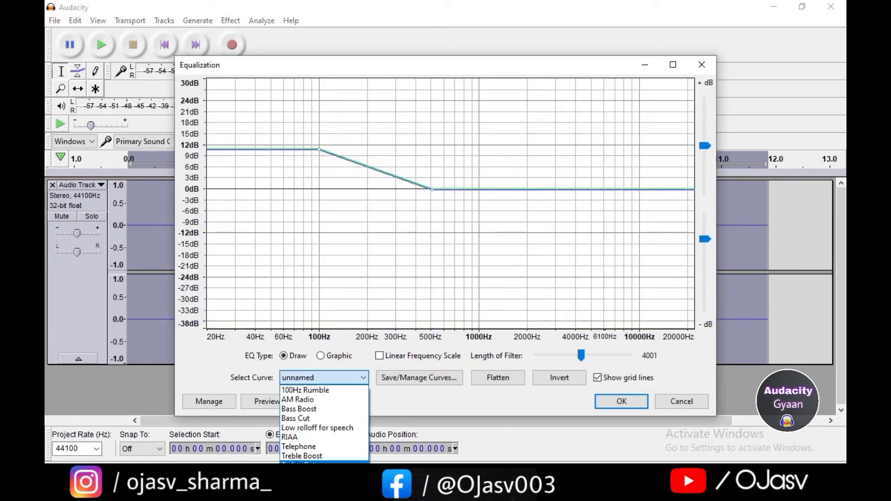
pyautogui.click(302, 456)
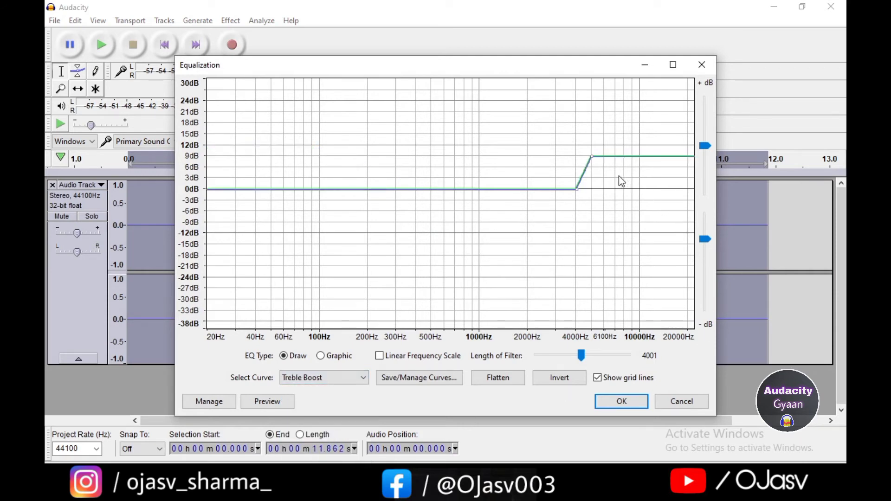
pyautogui.moveTo(592, 159); pyautogui.dragTo(591, 152)
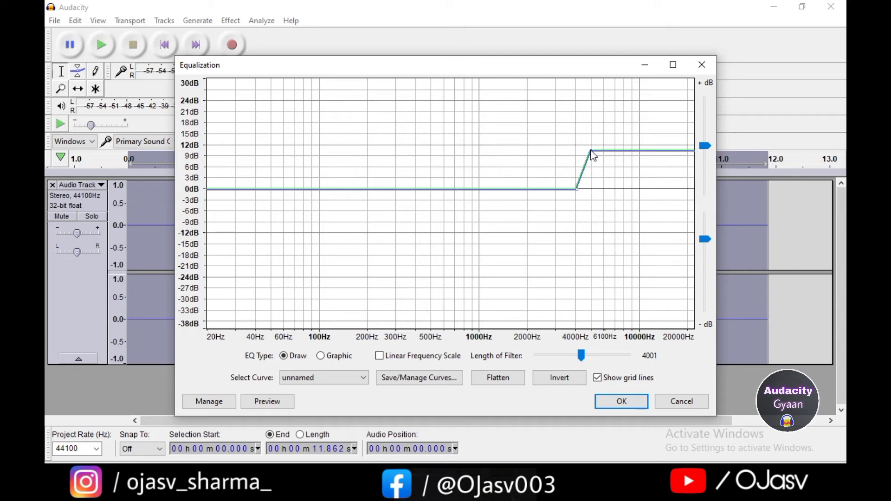
pyautogui.moveTo(591, 150); pyautogui.dragTo(589, 150)
pyautogui.click(624, 402)
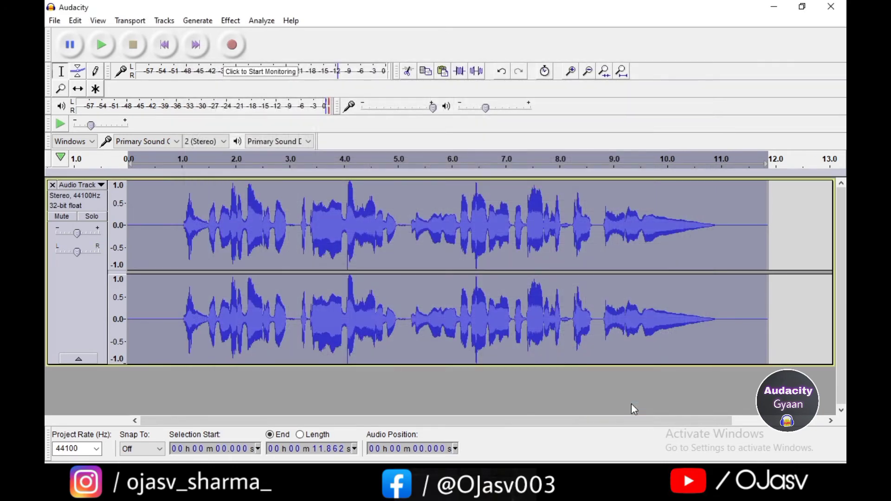
# - Play back the bass- and treble-boosted track from about 0.44 s, in the silence before the speech
pyautogui.click(172, 211)
pyautogui.click(155, 223)
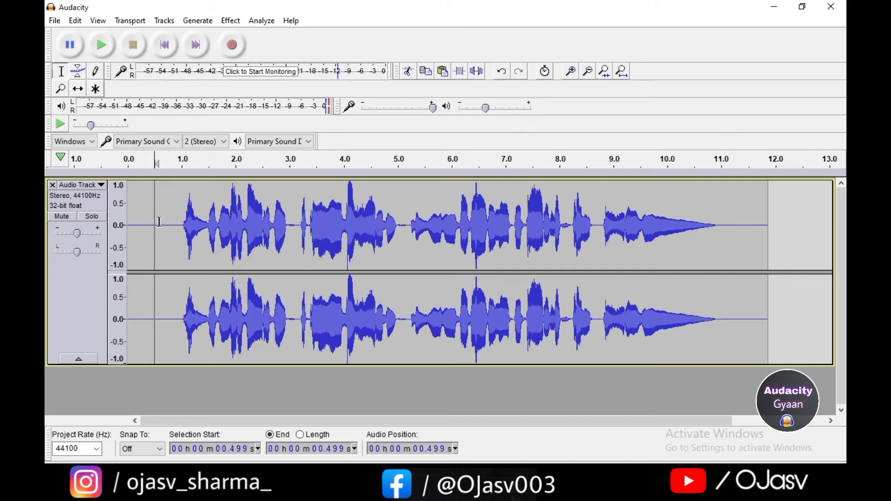
pyautogui.click(152, 225)
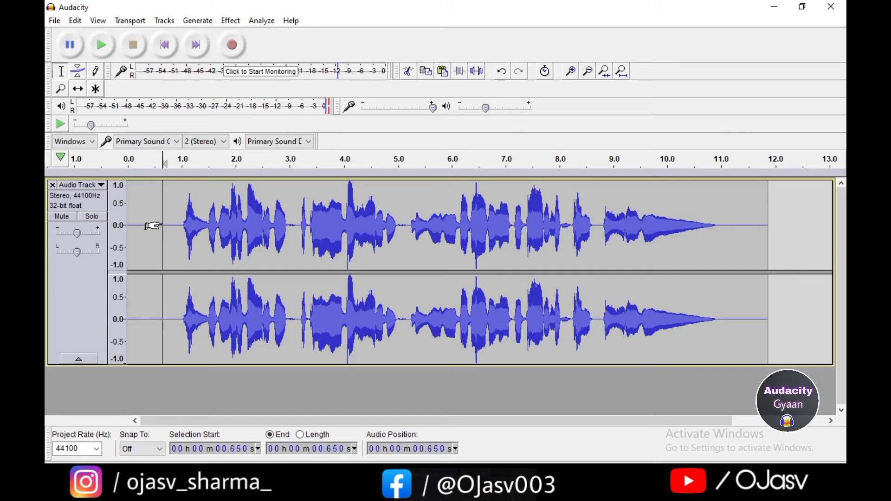
pyautogui.click(107, 55)
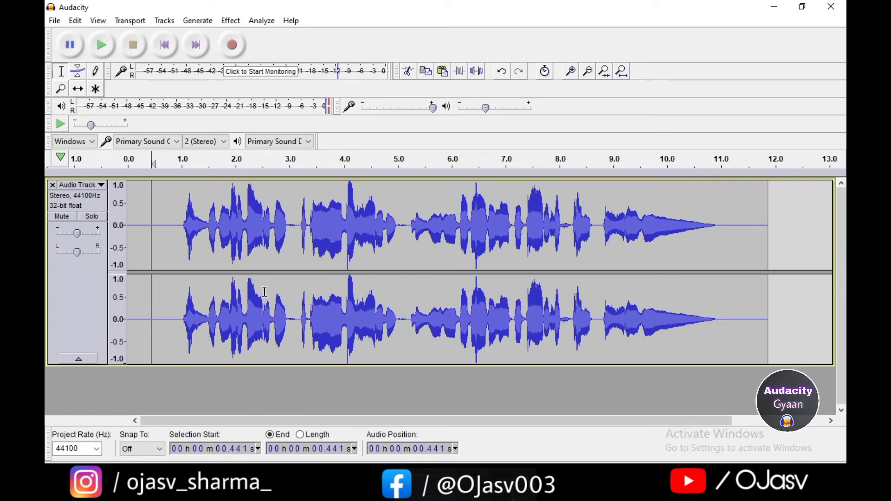
# - Undo the treble and bass Equalization edits and play the unequalized track from about 0.67 s, in the silence before the speech
pyautogui.click(74, 21)
pyautogui.click(81, 34)
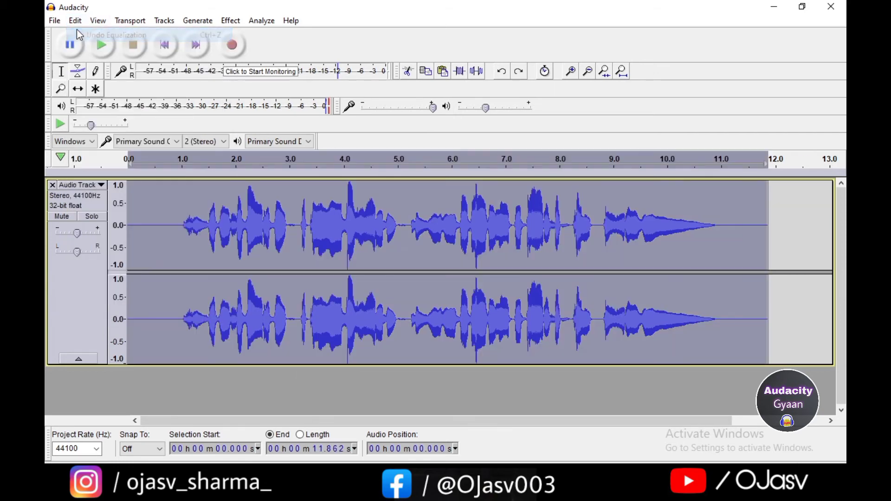
pyautogui.click(75, 21)
pyautogui.click(85, 34)
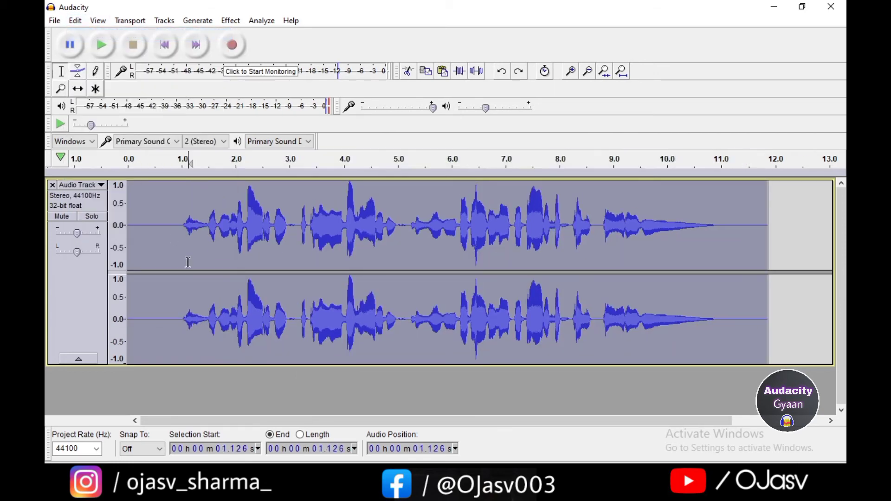
pyautogui.click(163, 247)
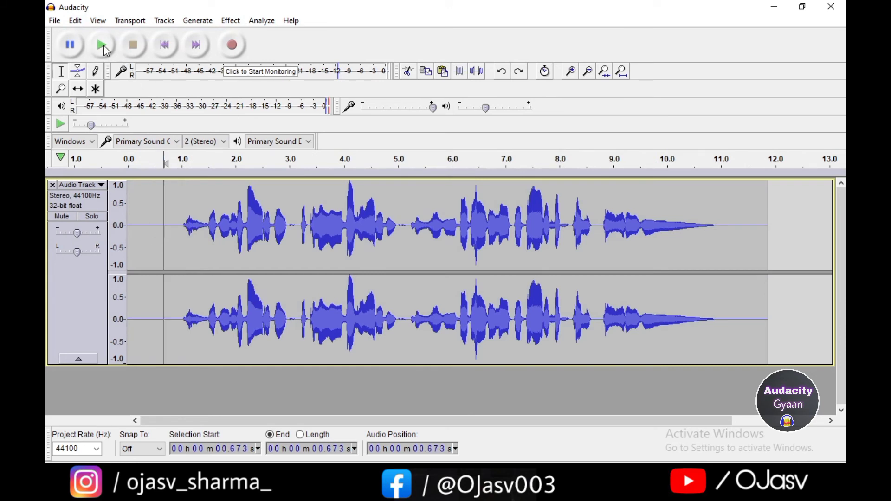
pyautogui.click(104, 49)
# - Redo both Equalization edits to restore the bass and treble boosts on the track
pyautogui.click(76, 21)
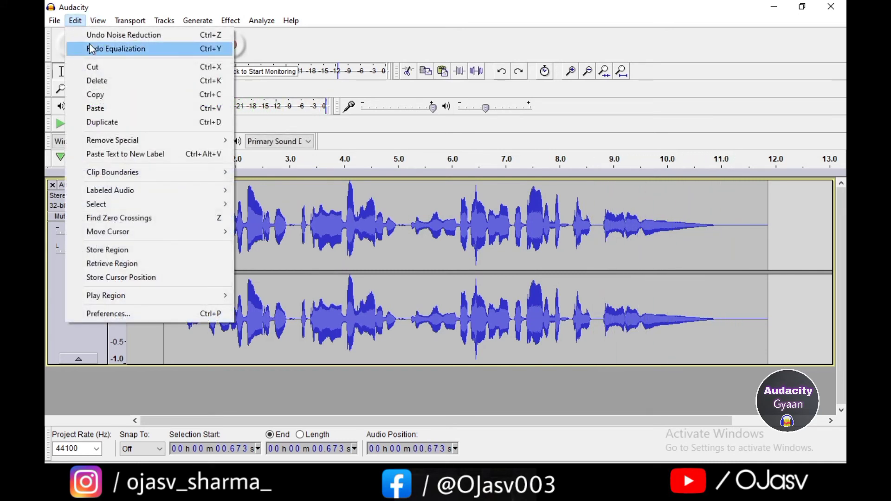
pyautogui.click(89, 43)
pyautogui.click(76, 21)
pyautogui.click(74, 49)
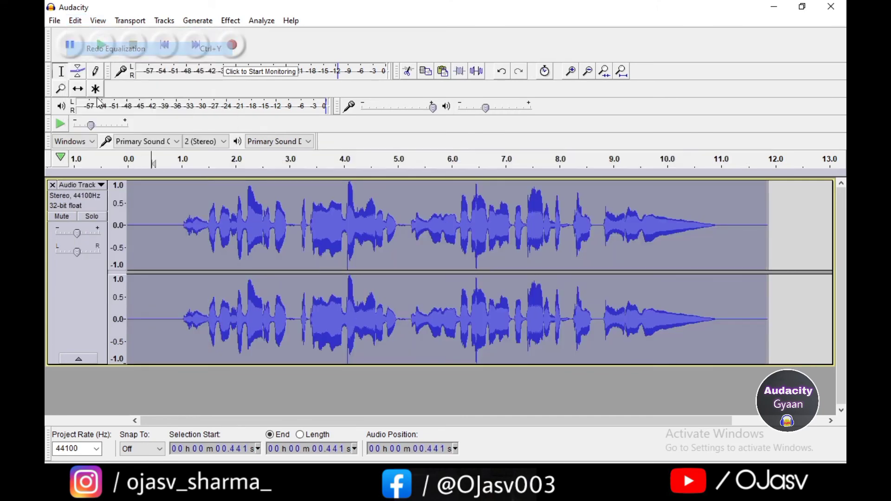
# - Listen to the bass- and treble-boosted track again from about 0.44 s and stop playback
pyautogui.click(152, 231)
pyautogui.click(106, 49)
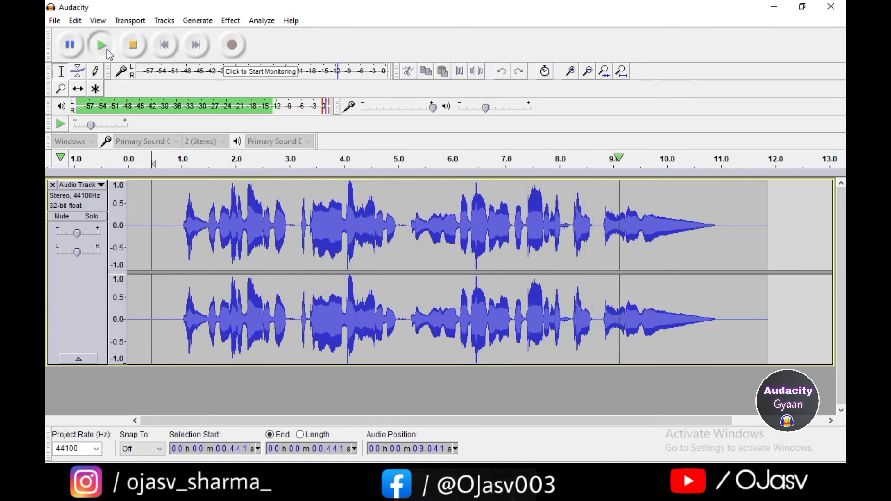
pyautogui.click(134, 43)
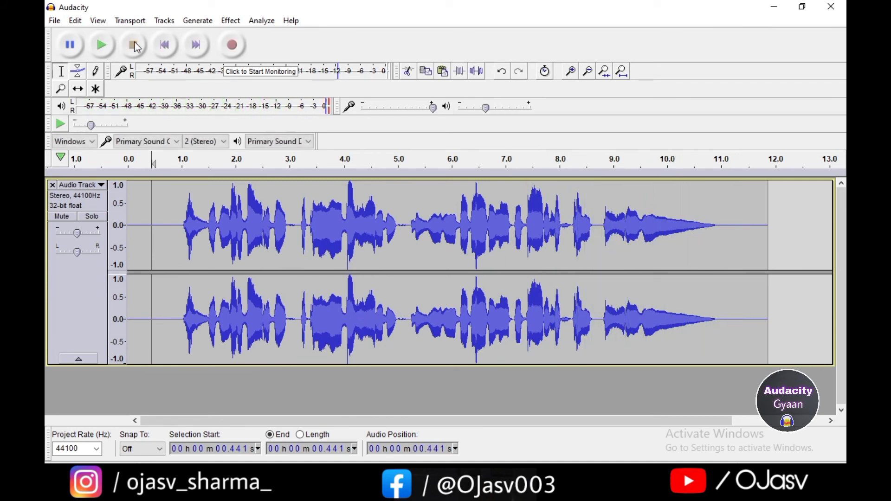